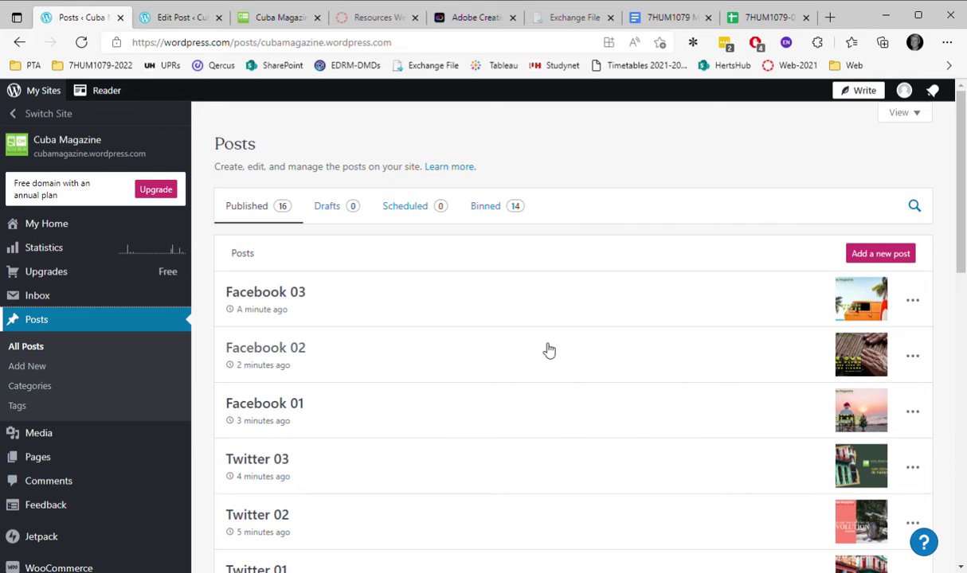
# On the Posts > Categories page, add a new category named facebook
pyautogui.scroll(-1, 525, 367)
pyautogui.scroll(-2, 524, 369)
pyautogui.scroll(-1, 523, 375)
pyautogui.scroll(-2, 524, 374)
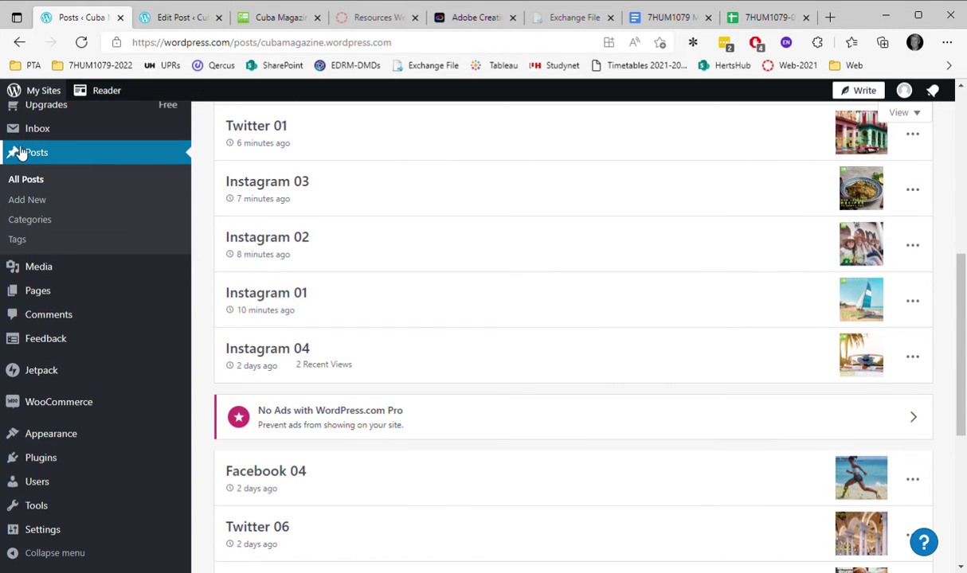
pyautogui.scroll(3, 604, 299)
pyautogui.scroll(2, 606, 300)
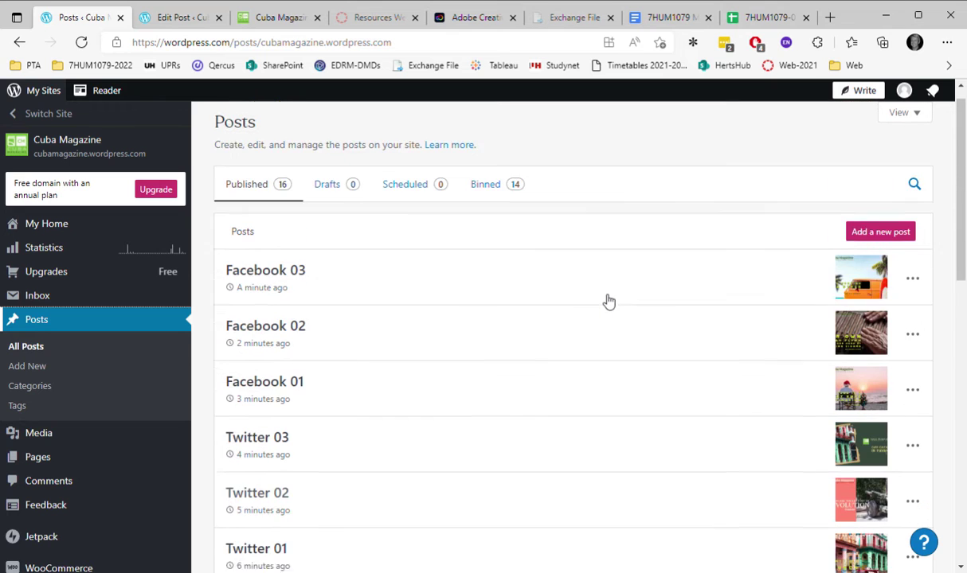
pyautogui.scroll(1, 608, 302)
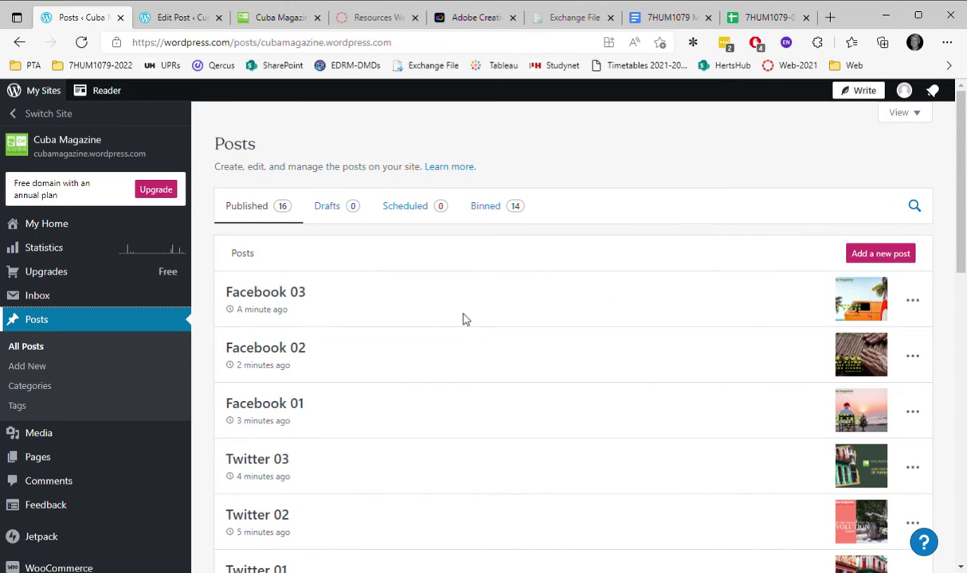
pyautogui.click(30, 386)
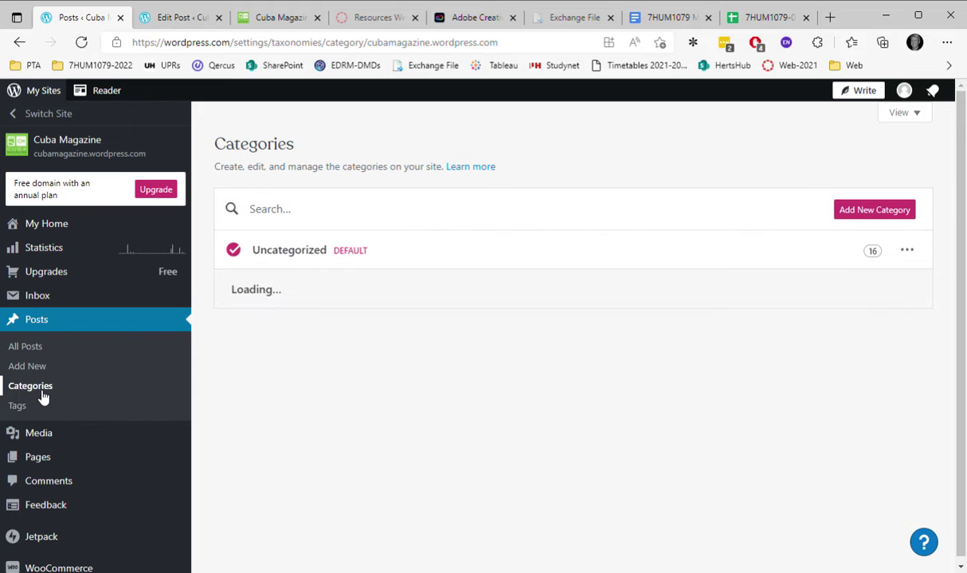
pyautogui.click(869, 211)
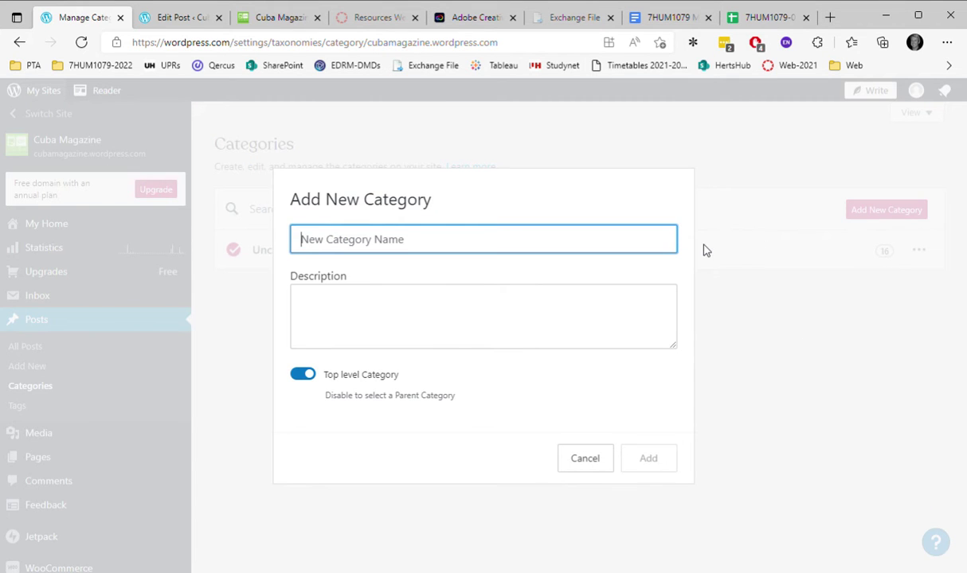
pyautogui.write('facebook')
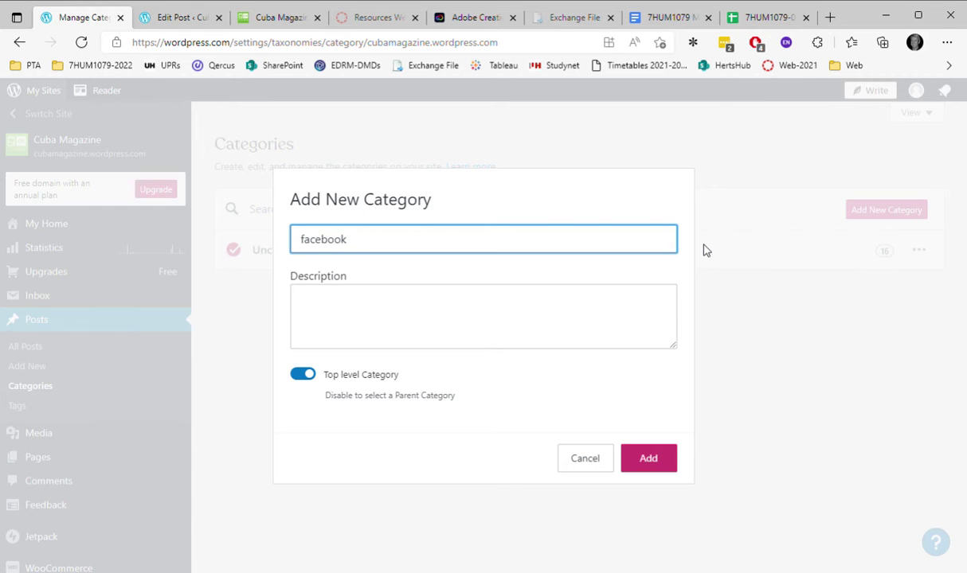
pyautogui.click(668, 462)
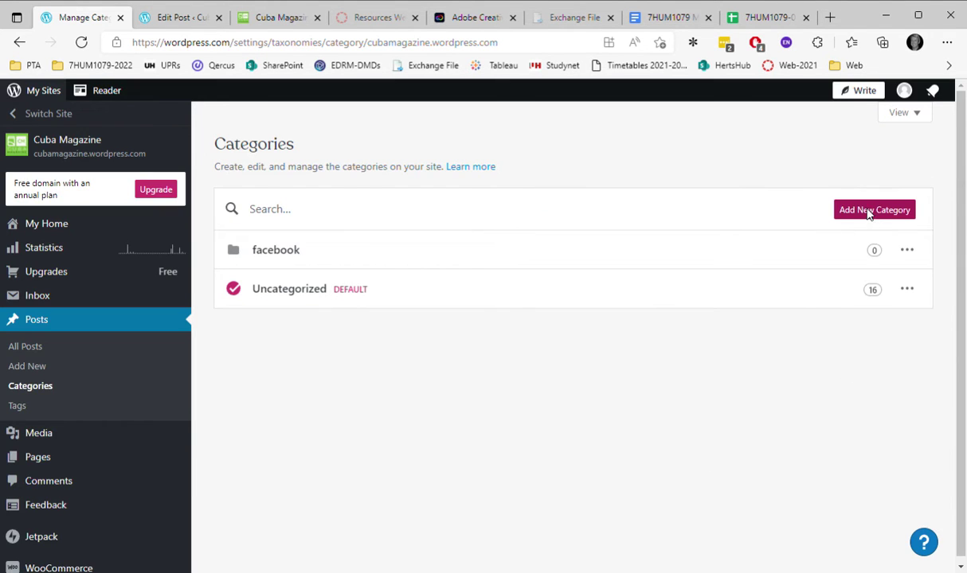
# Add two more categories named twitter and instagram
pyautogui.click(872, 213)
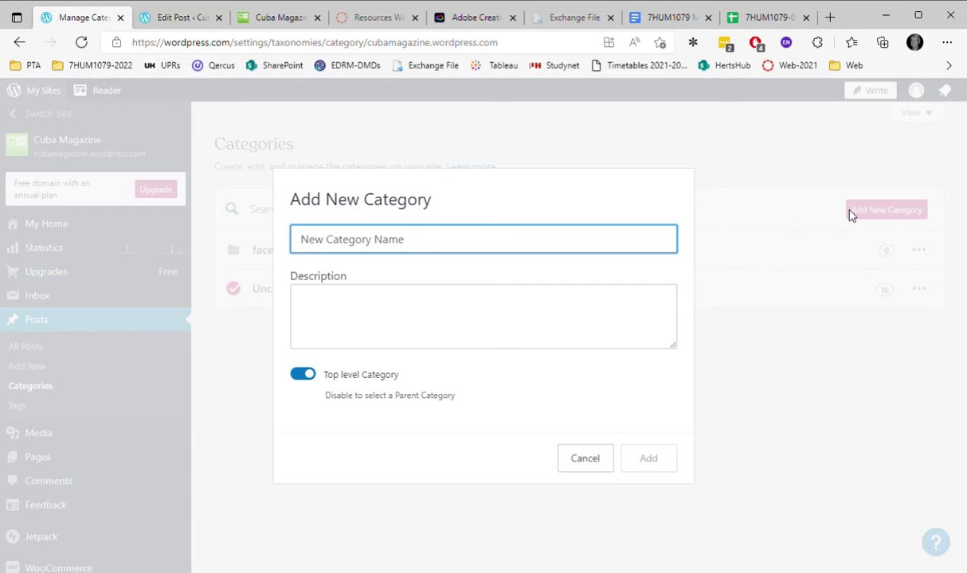
pyautogui.write('twitter')
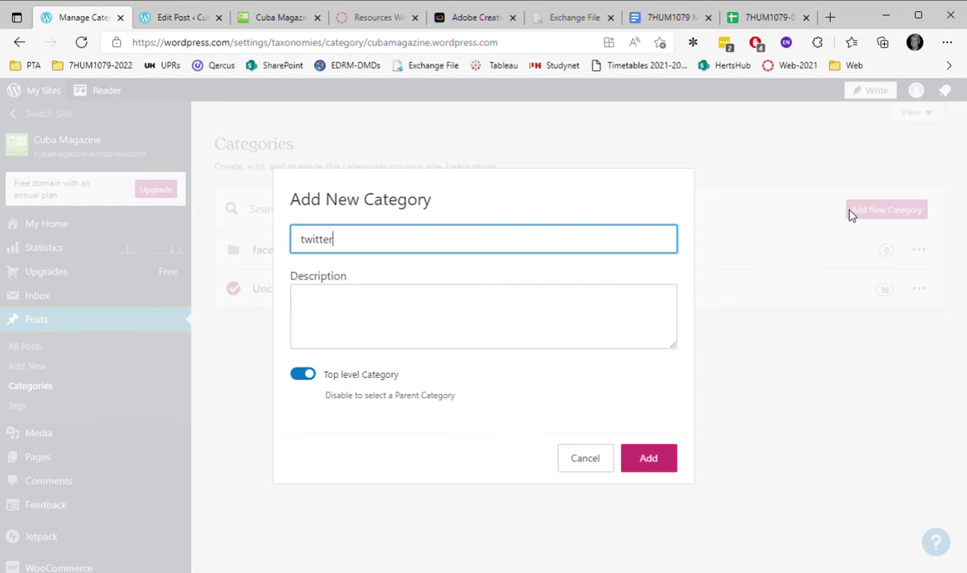
pyautogui.click(648, 458)
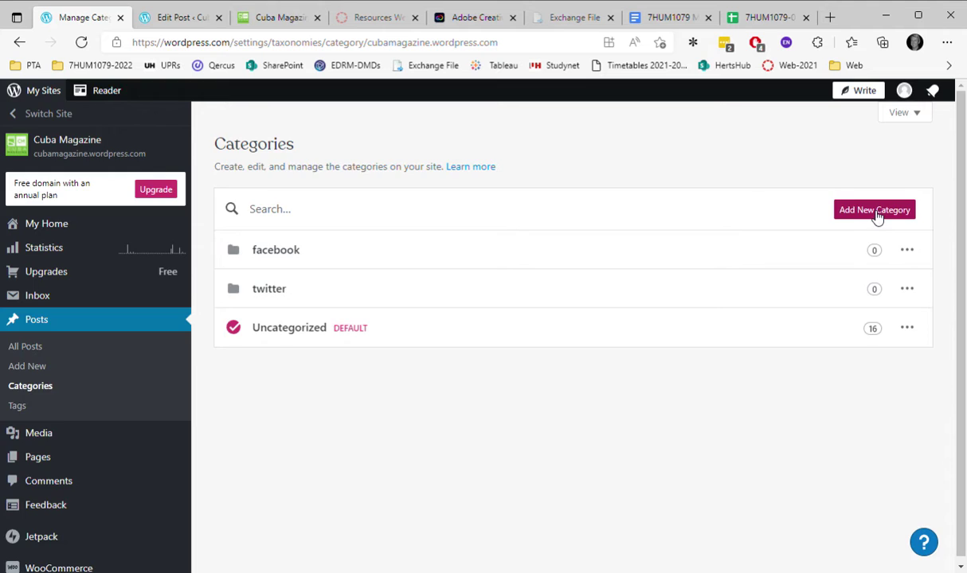
pyautogui.click(874, 212)
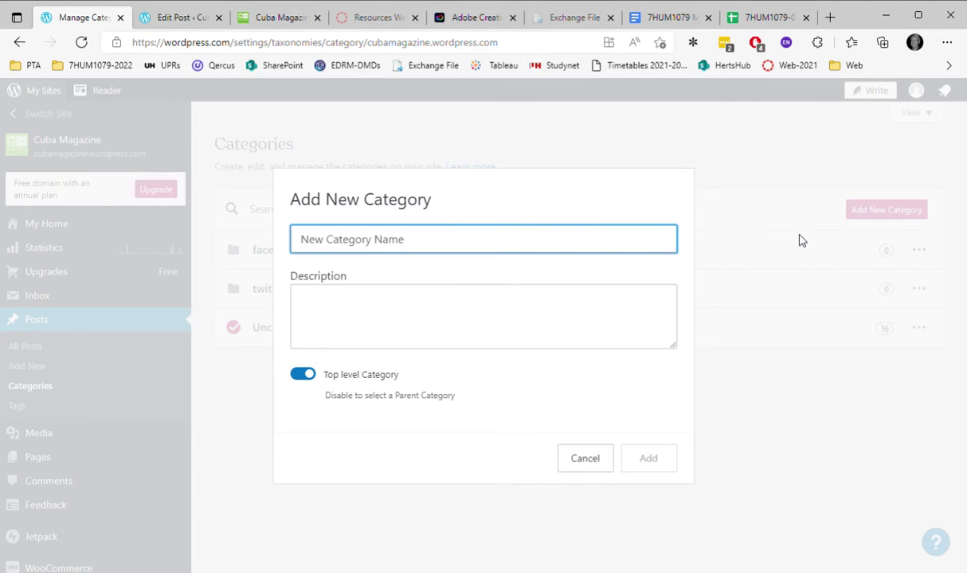
pyautogui.write('instagram')
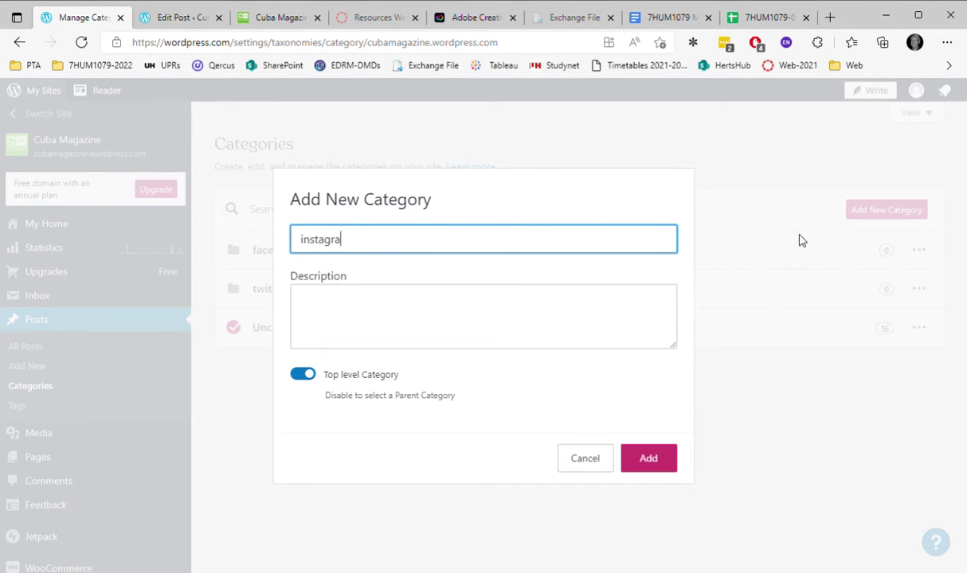
pyautogui.click(651, 459)
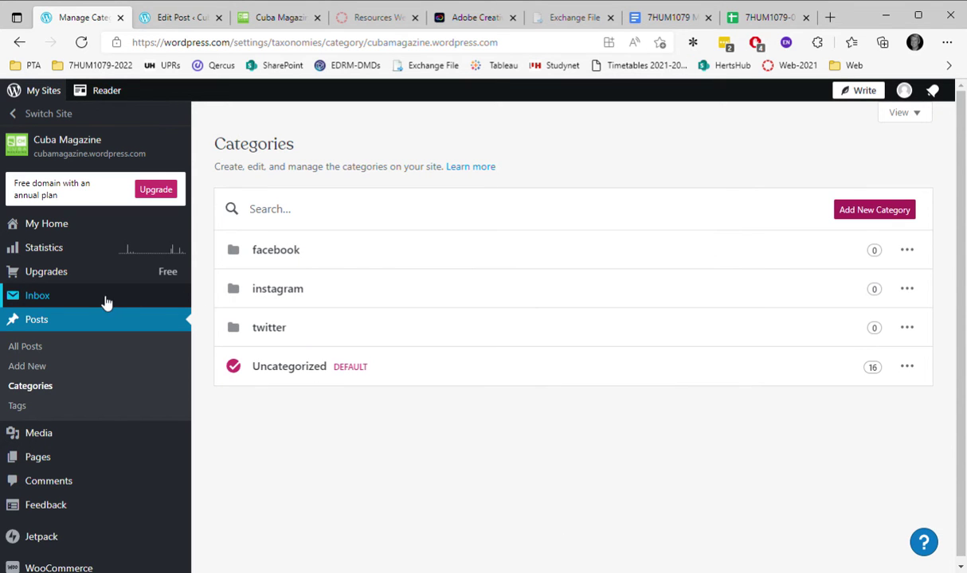
# Show All Posts in the Classic view and scroll down to the post list
pyautogui.click(57, 353)
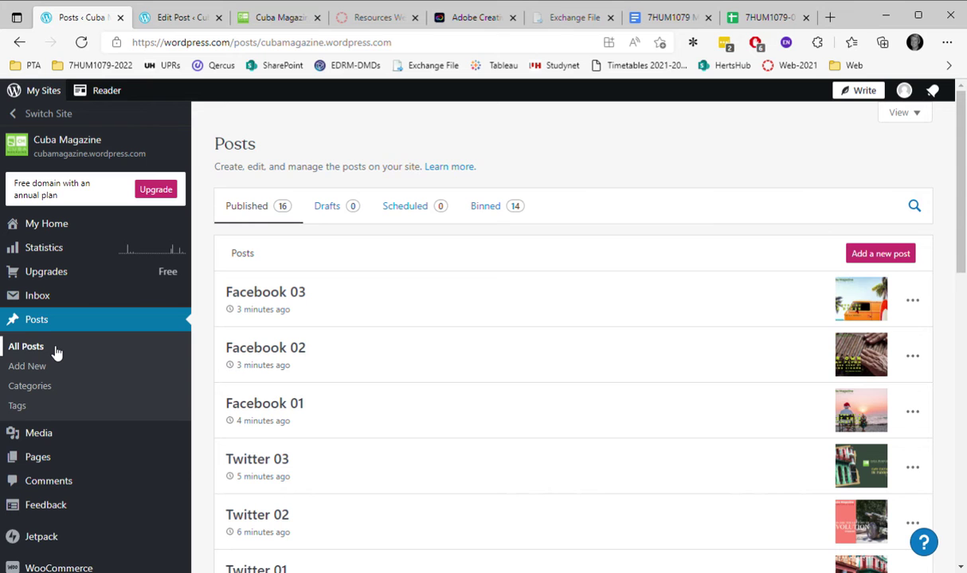
pyautogui.click(918, 117)
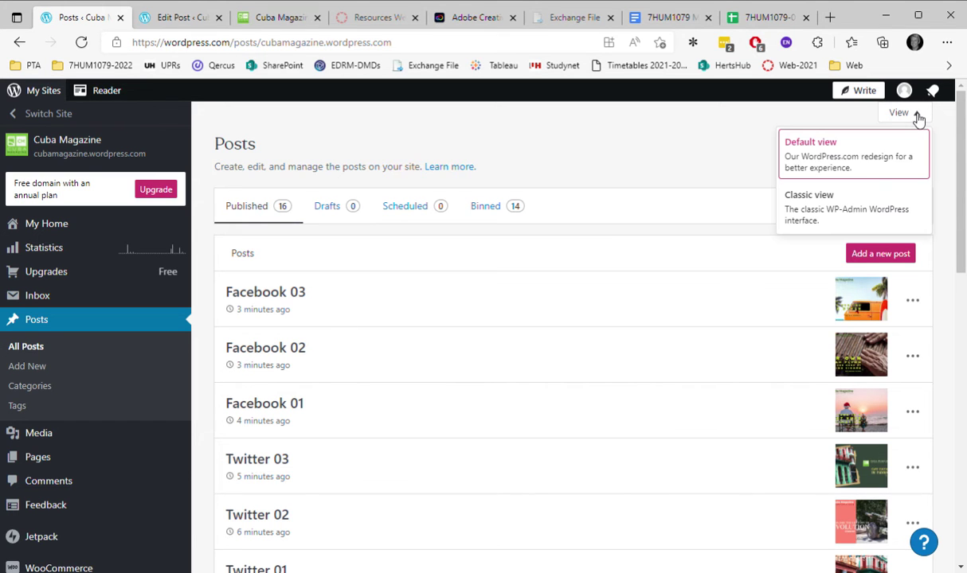
pyautogui.click(857, 213)
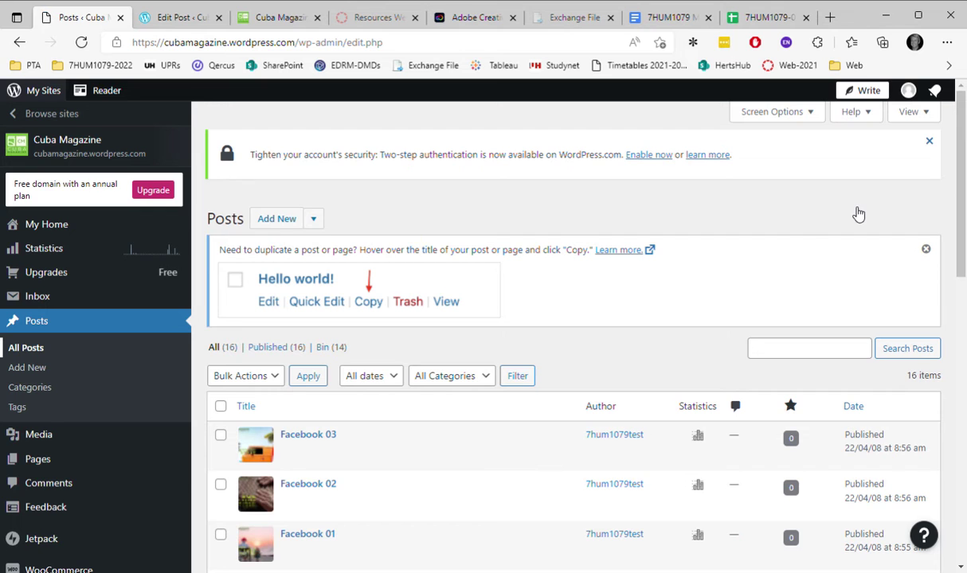
pyautogui.scroll(-2, 788, 258)
pyautogui.scroll(-1, 757, 278)
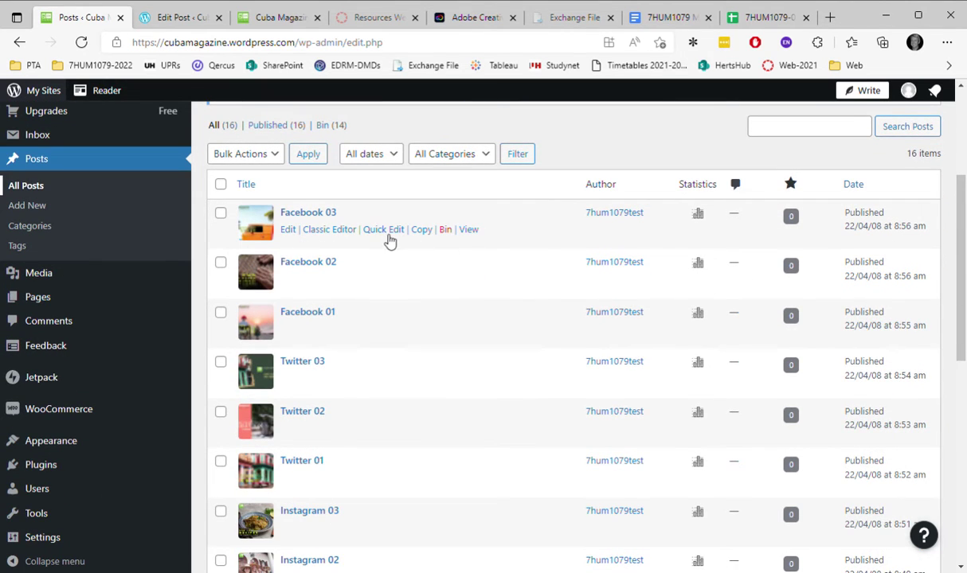
# Quick-edit Facebook 03 to file it under facebook instead of Uncategorized, and update it
pyautogui.click(394, 236)
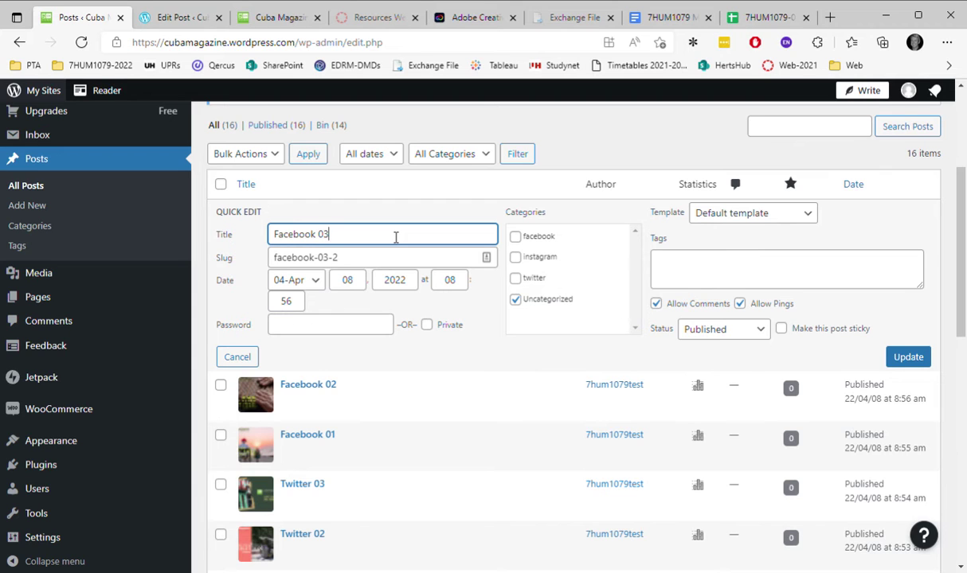
pyautogui.click(515, 238)
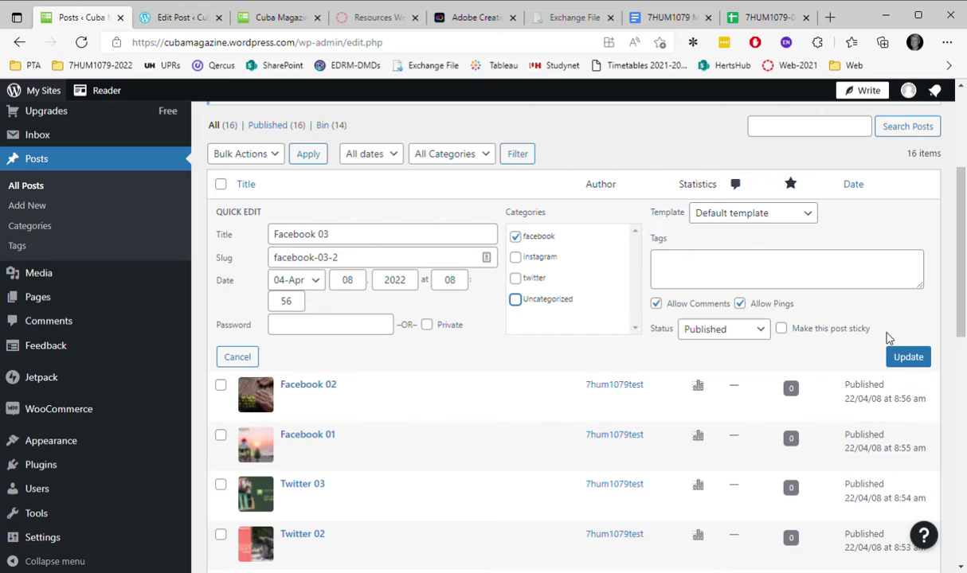
pyautogui.click(910, 360)
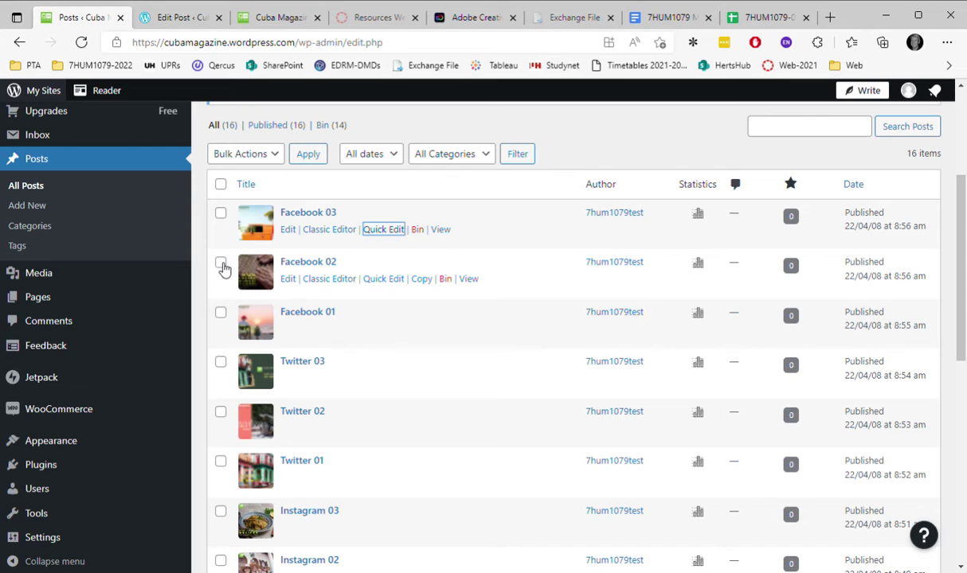
pyautogui.click(221, 263)
# Select Facebook 01, choose the Edit bulk action, and filter the list by the facebook category
pyautogui.click(222, 313)
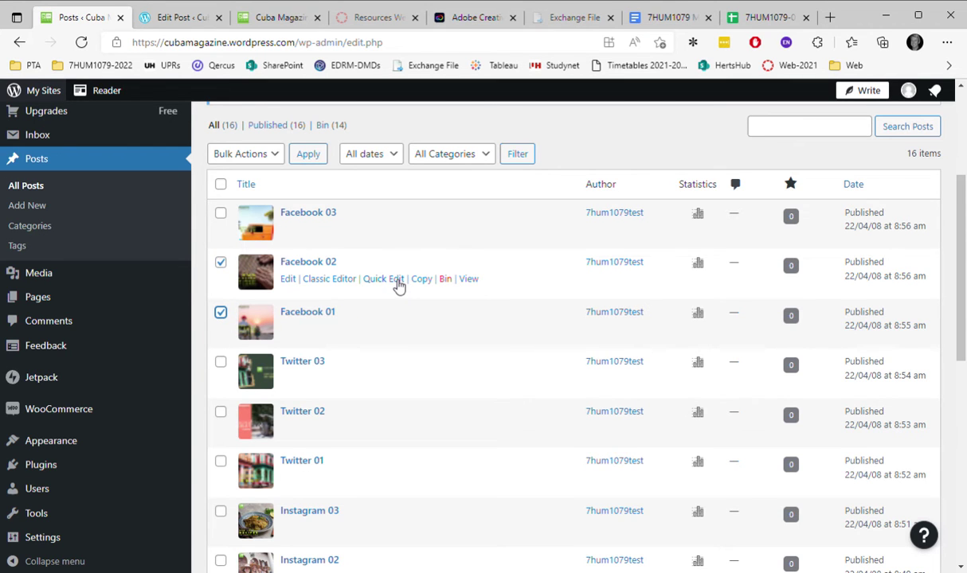
pyautogui.click(279, 155)
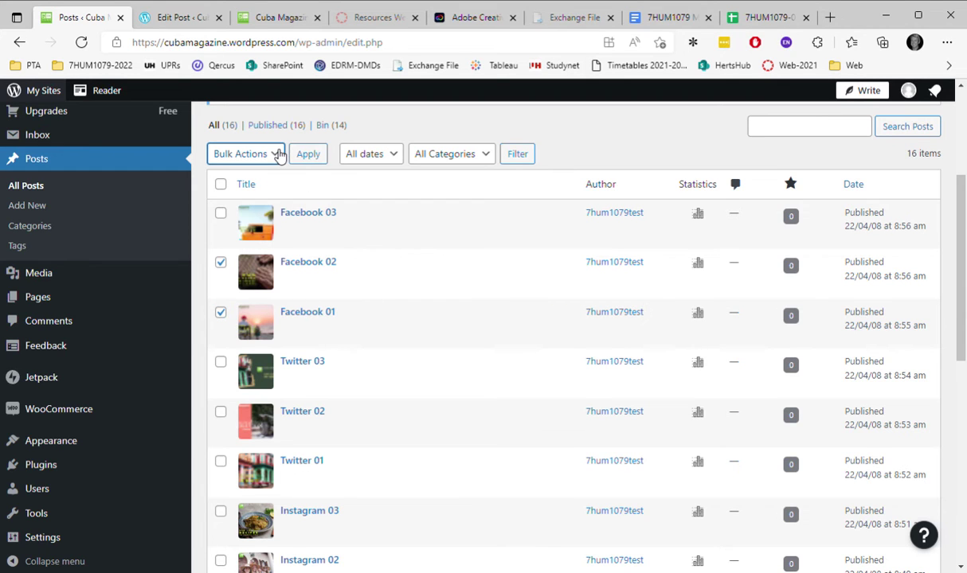
pyautogui.click(258, 195)
pyautogui.click(479, 157)
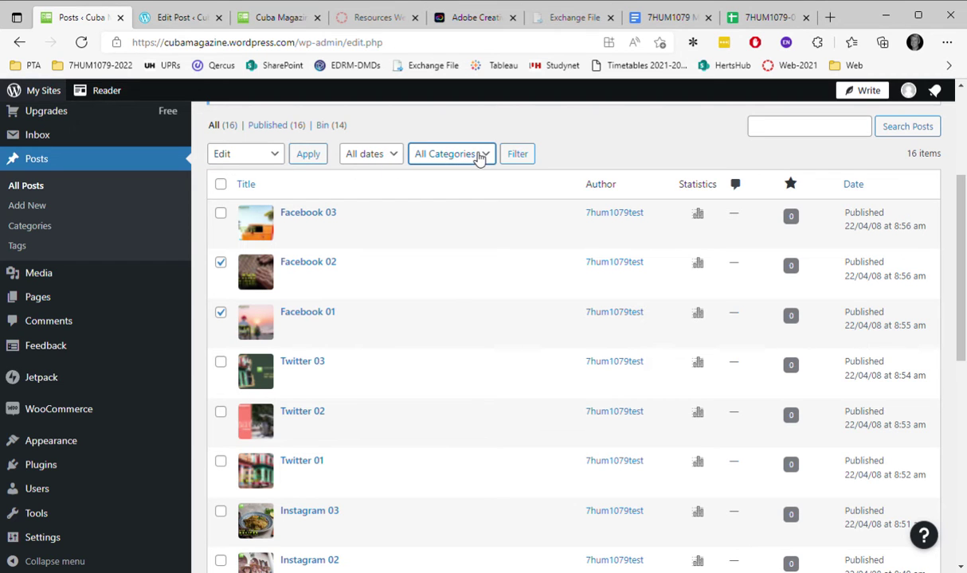
pyautogui.click(450, 195)
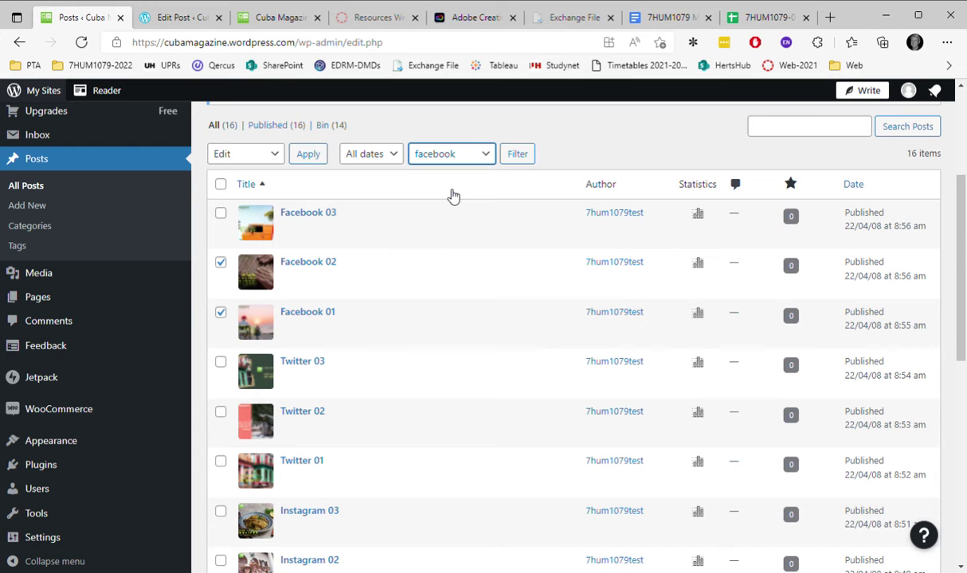
pyautogui.click(519, 155)
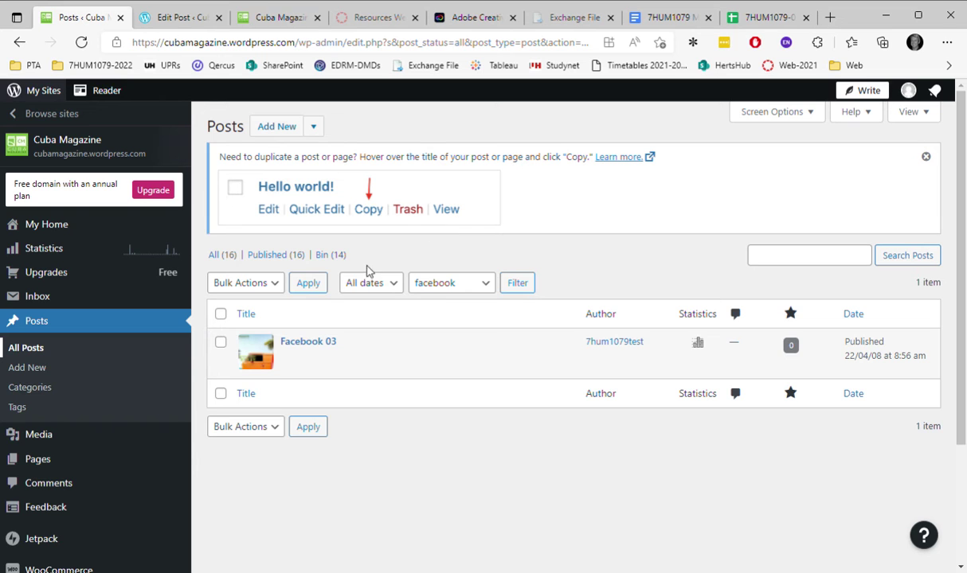
# Return to the full post list and move Facebook 02 from Uncategorized to facebook
pyautogui.click(62, 327)
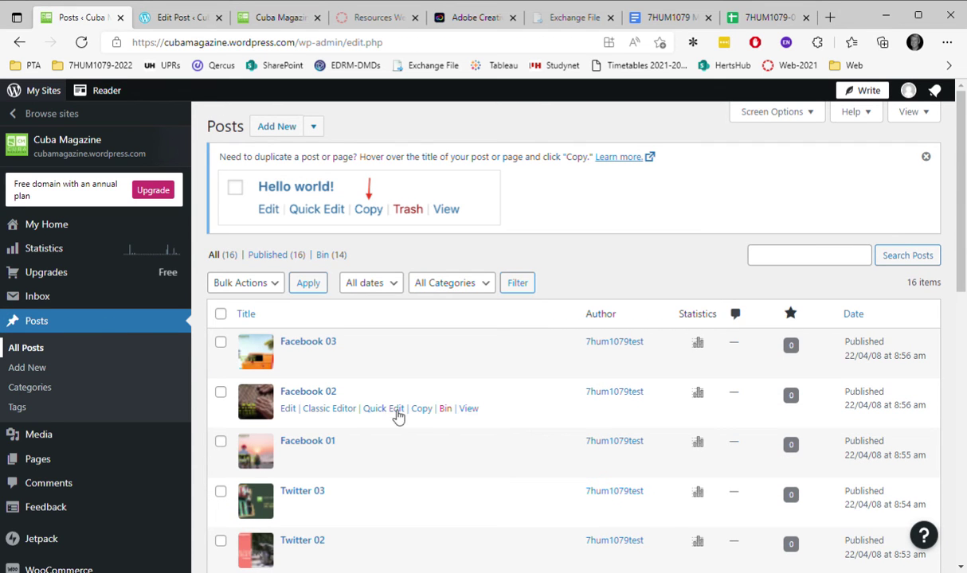
pyautogui.click(396, 415)
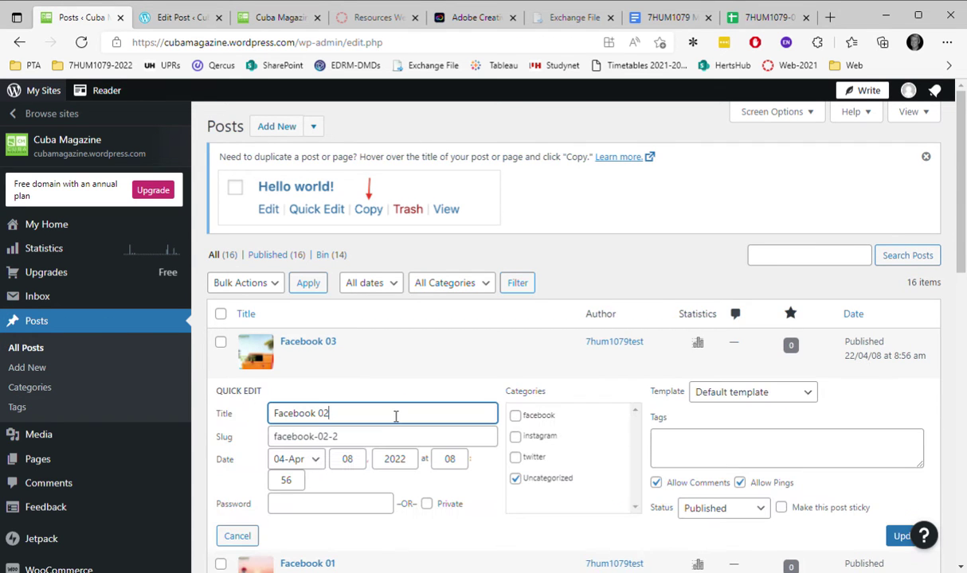
pyautogui.click(515, 415)
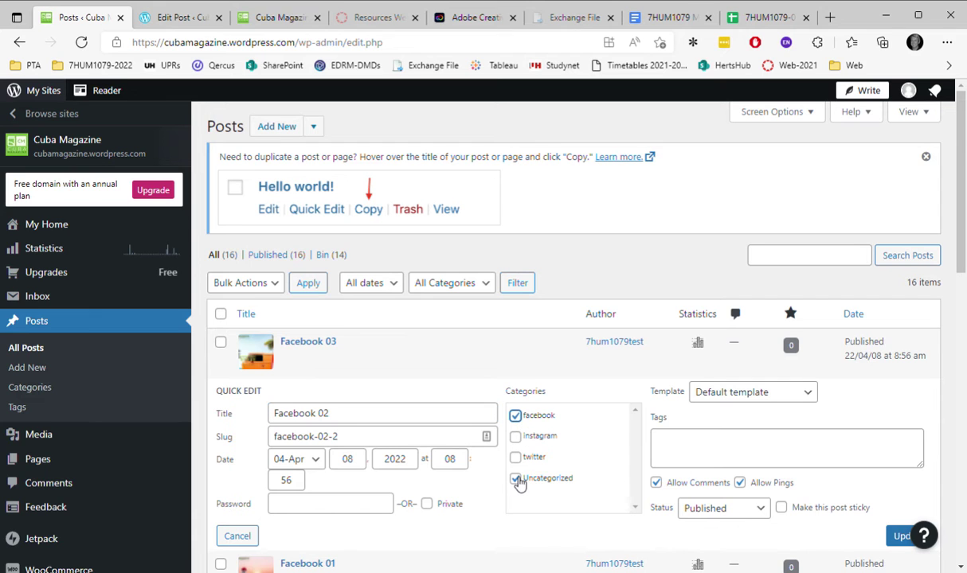
pyautogui.click(515, 478)
pyautogui.click(902, 536)
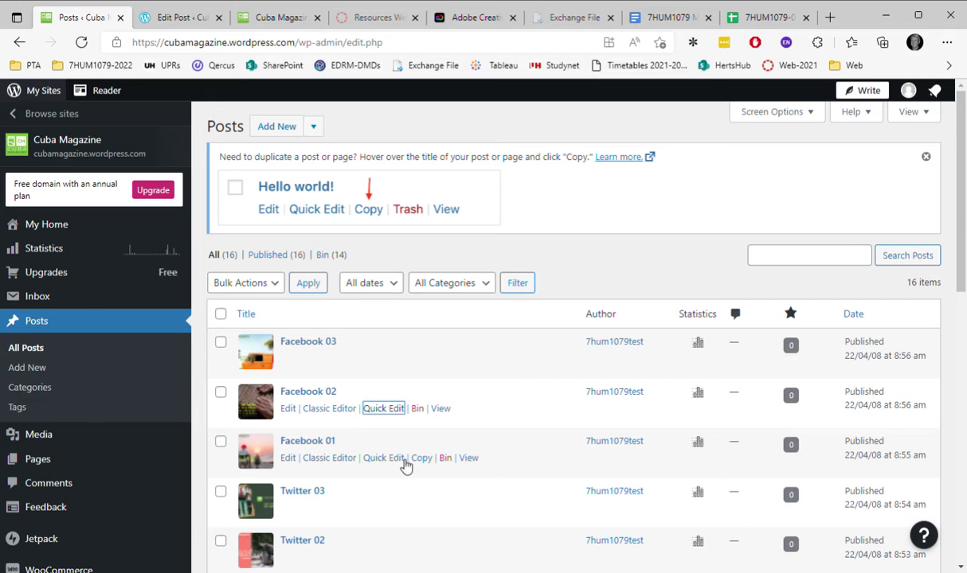
# Move Facebook 01 from Uncategorized into the facebook category and update it
pyautogui.click(392, 459)
pyautogui.scroll(-2, 446, 430)
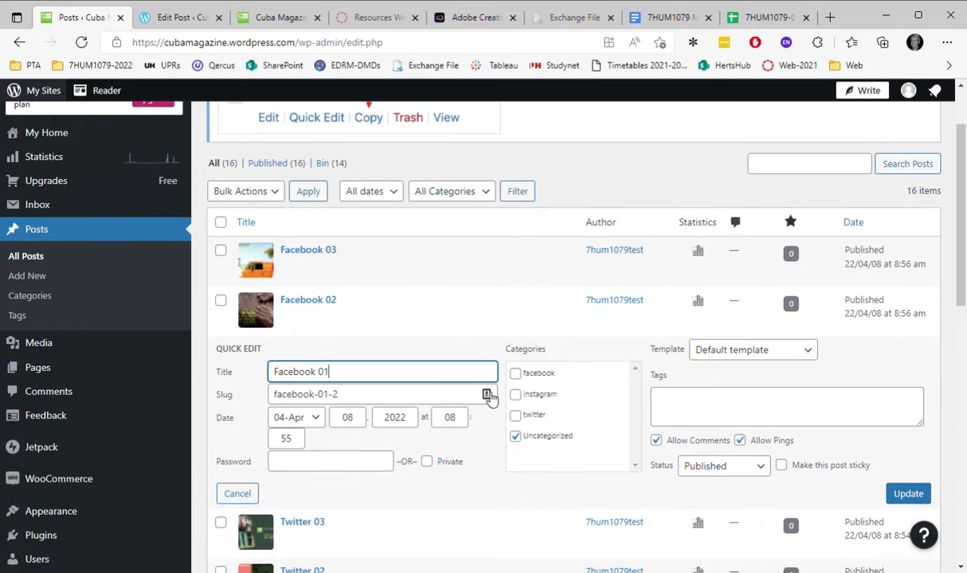
pyautogui.click(516, 317)
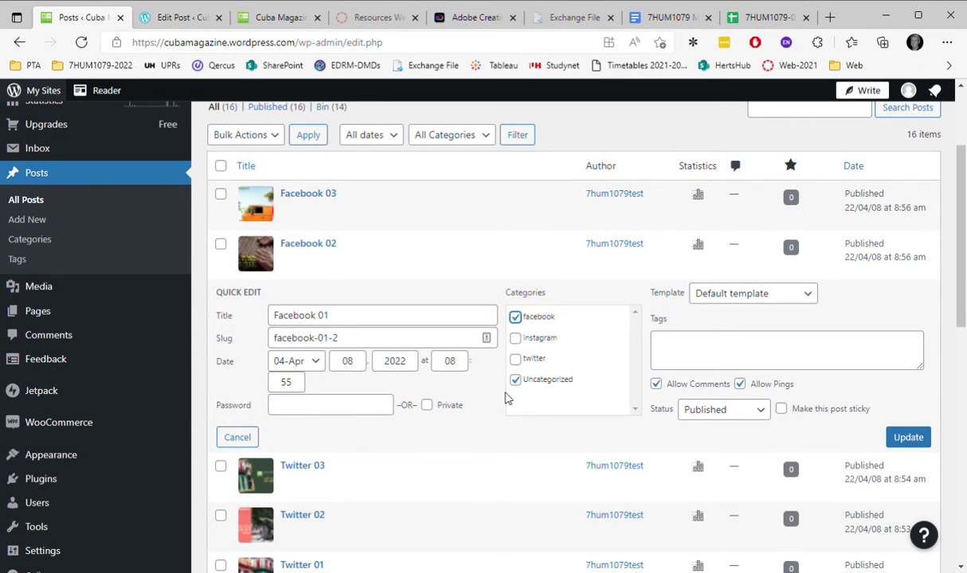
pyautogui.click(517, 382)
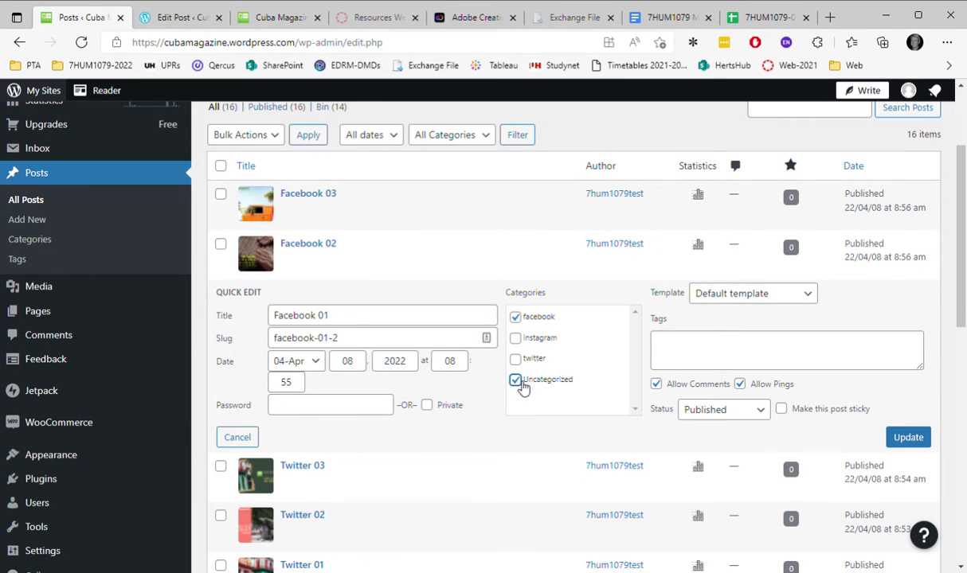
pyautogui.click(908, 437)
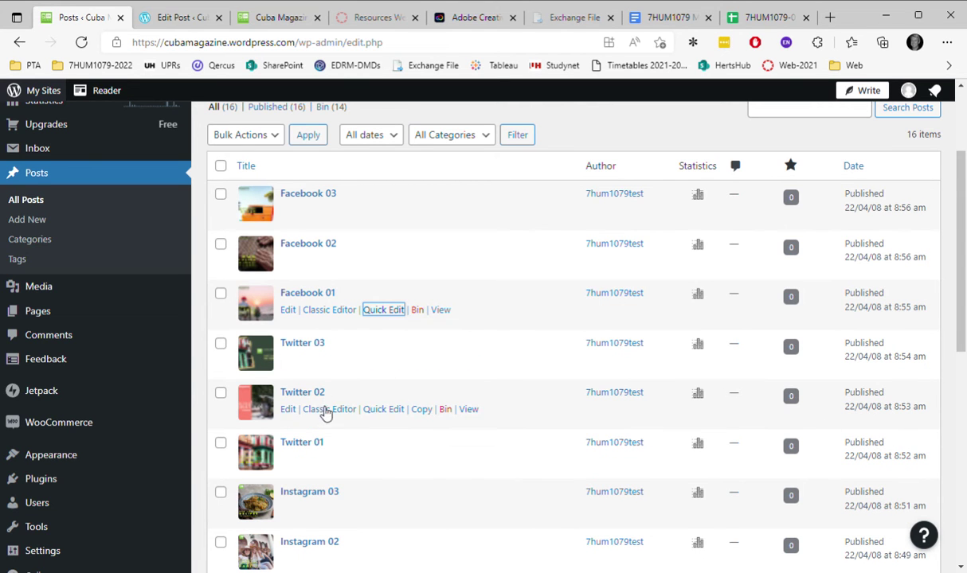
pyautogui.scroll(-2, 359, 450)
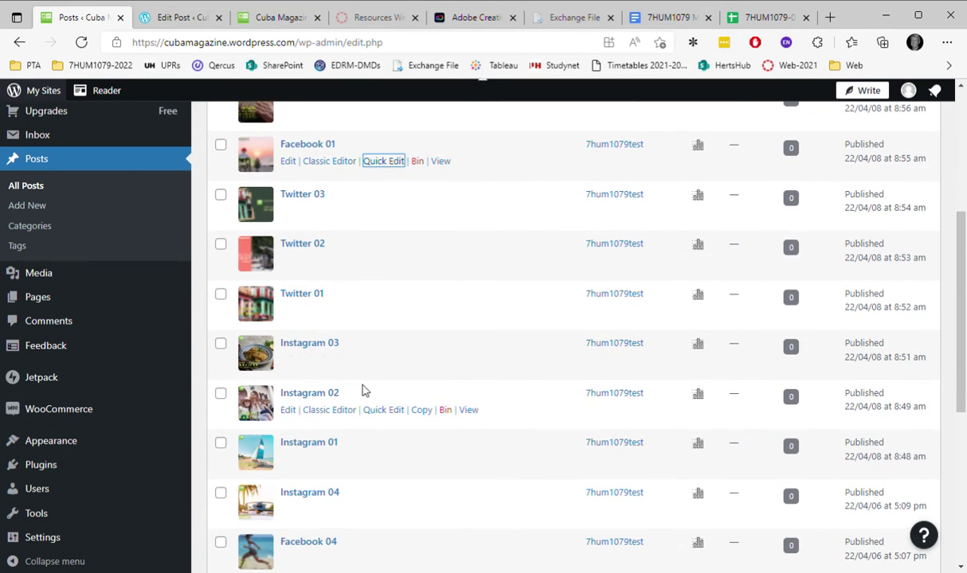
pyautogui.moveTo(344, 443)
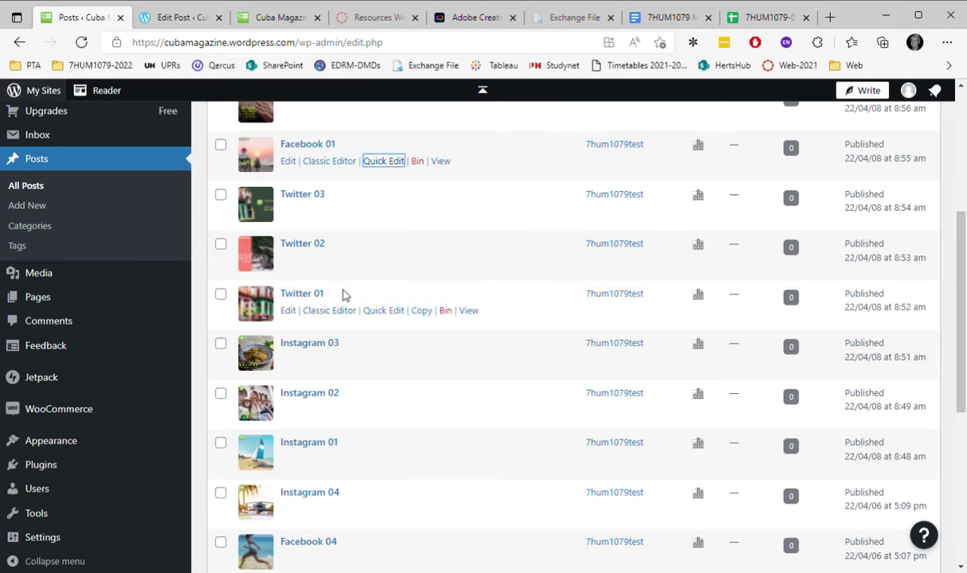
pyautogui.scroll(2, 359, 359)
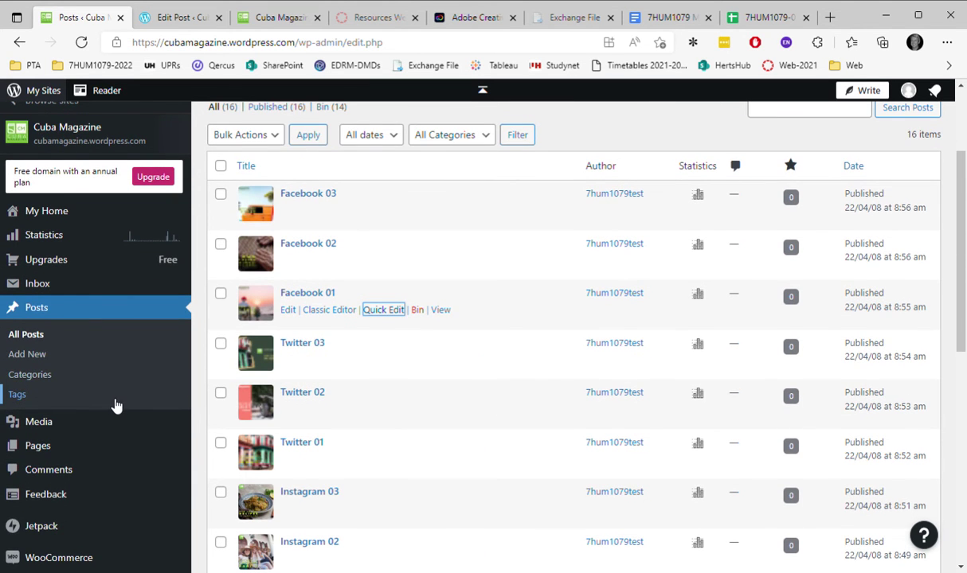
pyautogui.scroll(-2, 116, 402)
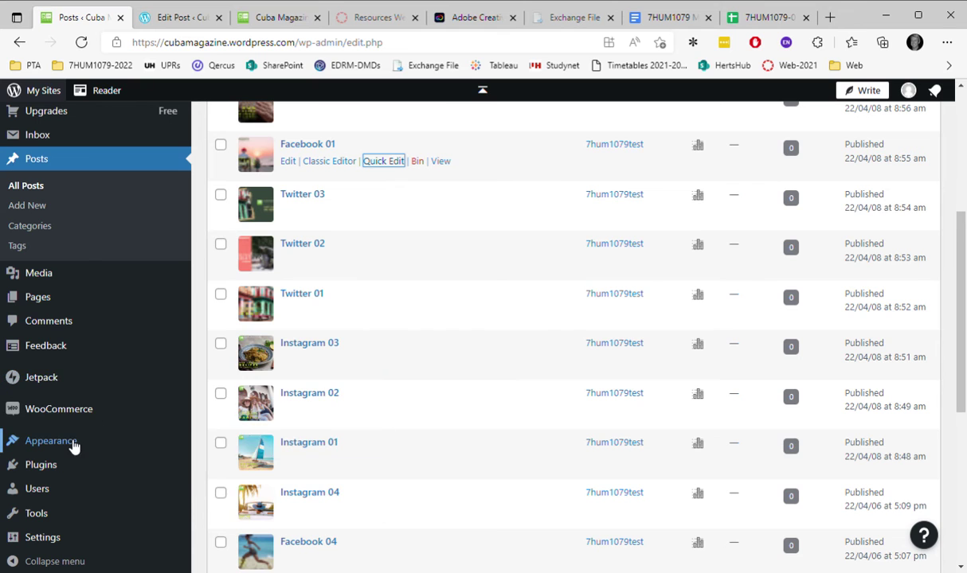
pyautogui.moveTo(51, 440)
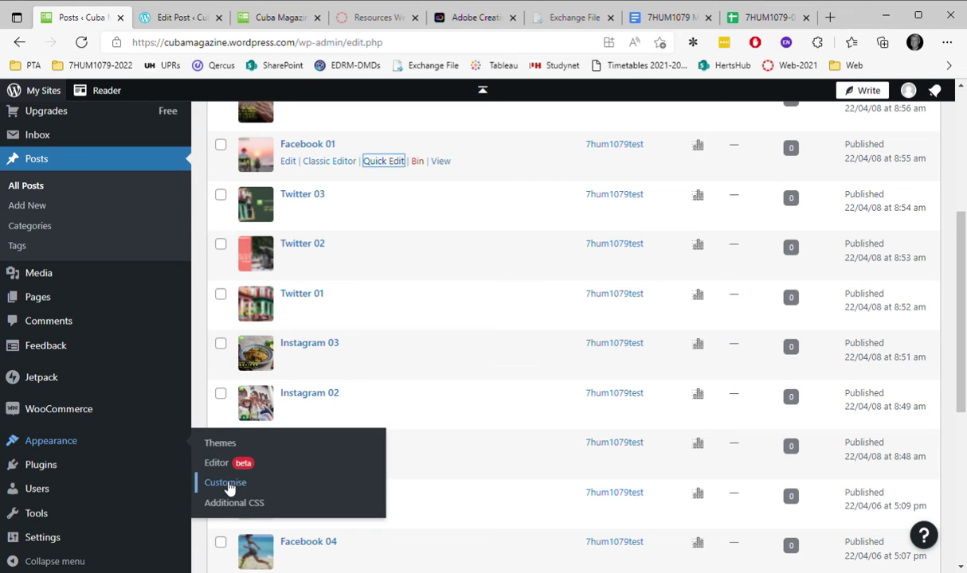
pyautogui.click(228, 487)
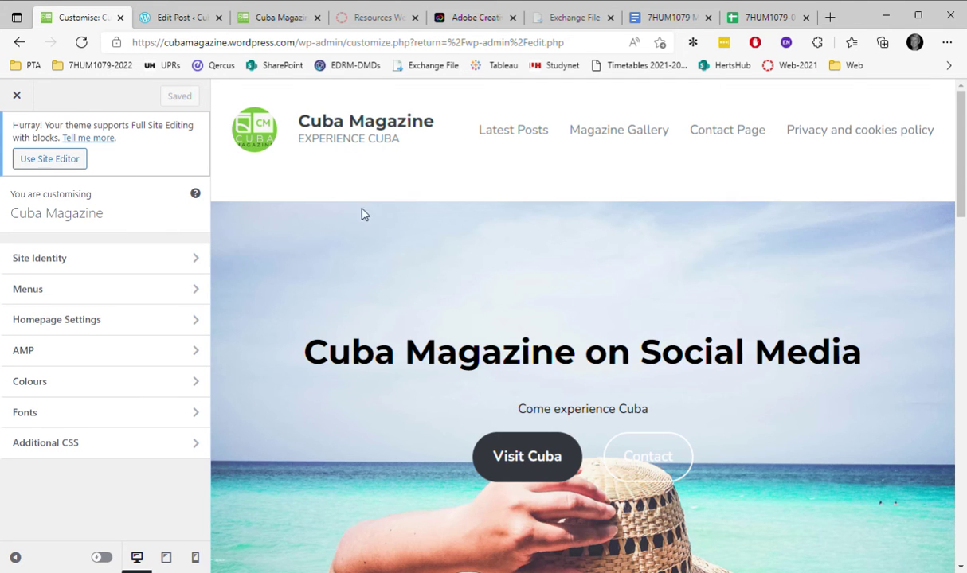
# In the customiser's Menus panel, open Test Menu and show the items available to add
pyautogui.click(83, 289)
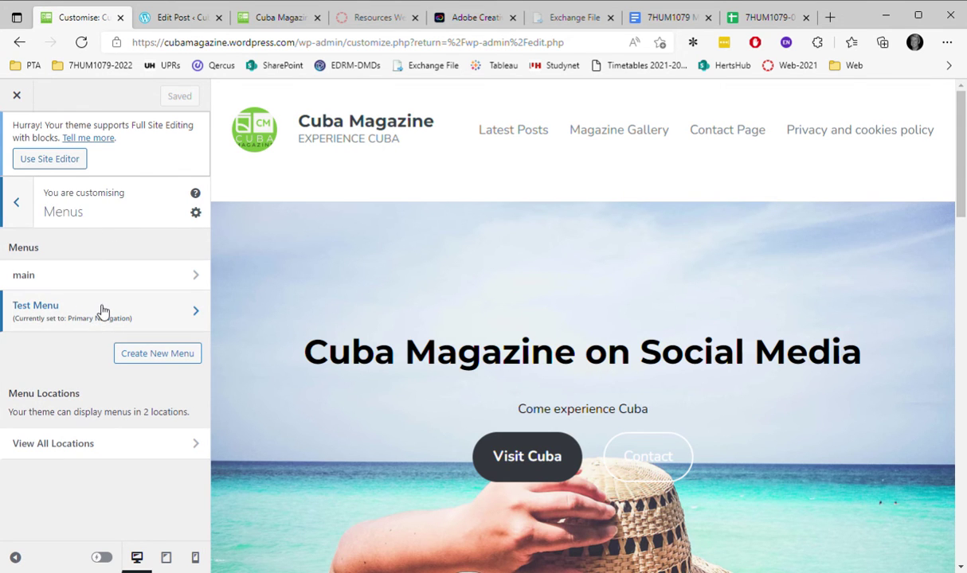
pyautogui.click(102, 310)
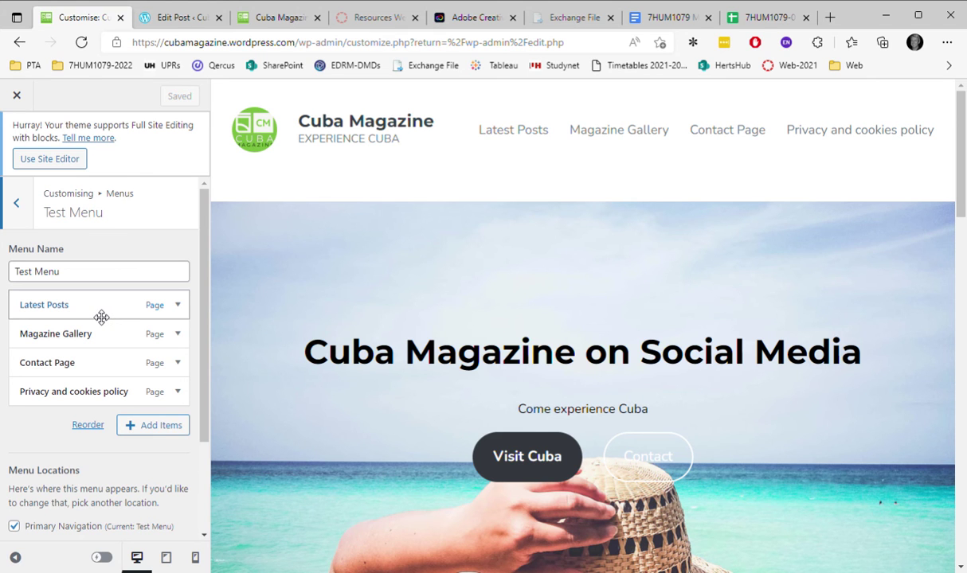
pyautogui.click(151, 427)
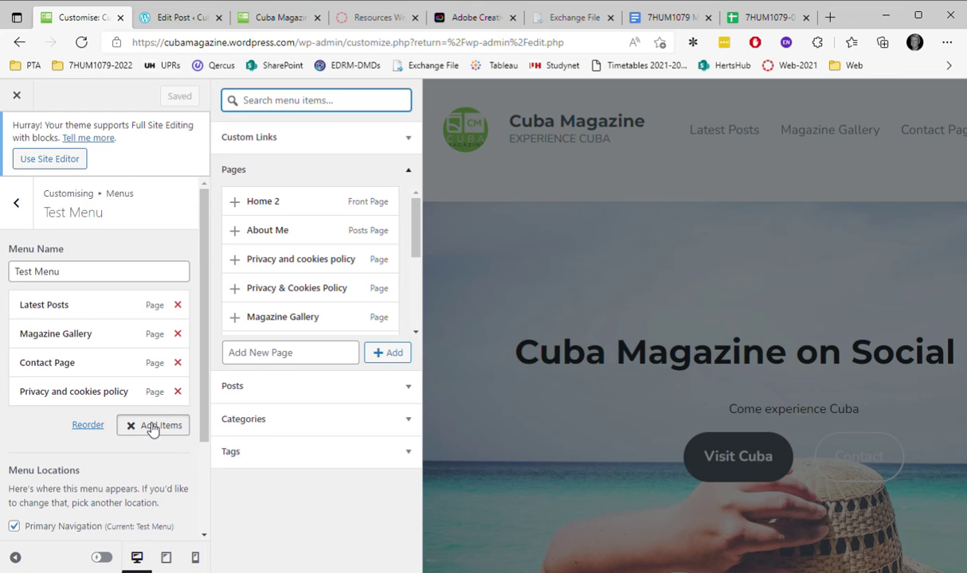
# Add the facebook category from the Categories list as a new Test Menu item
pyautogui.click(374, 423)
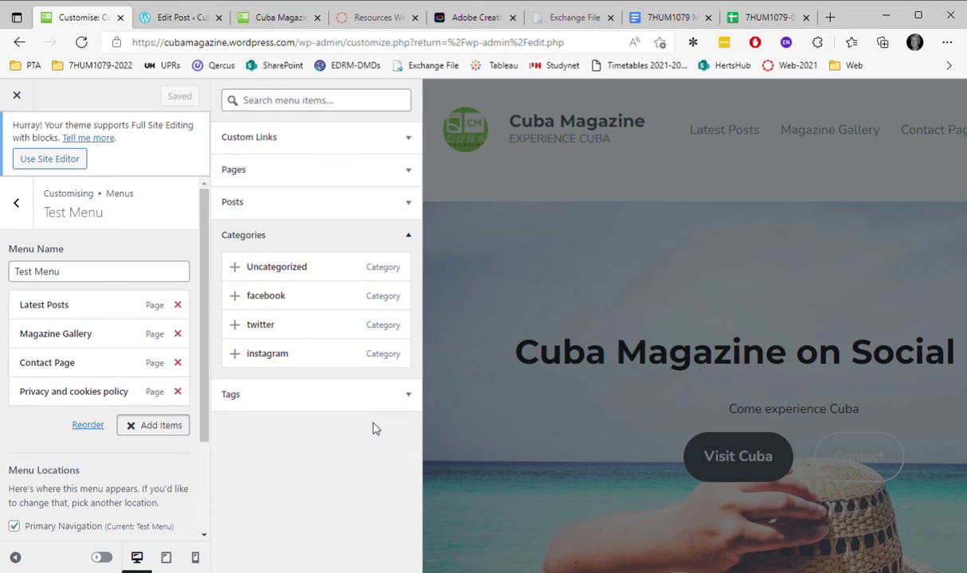
pyautogui.click(265, 296)
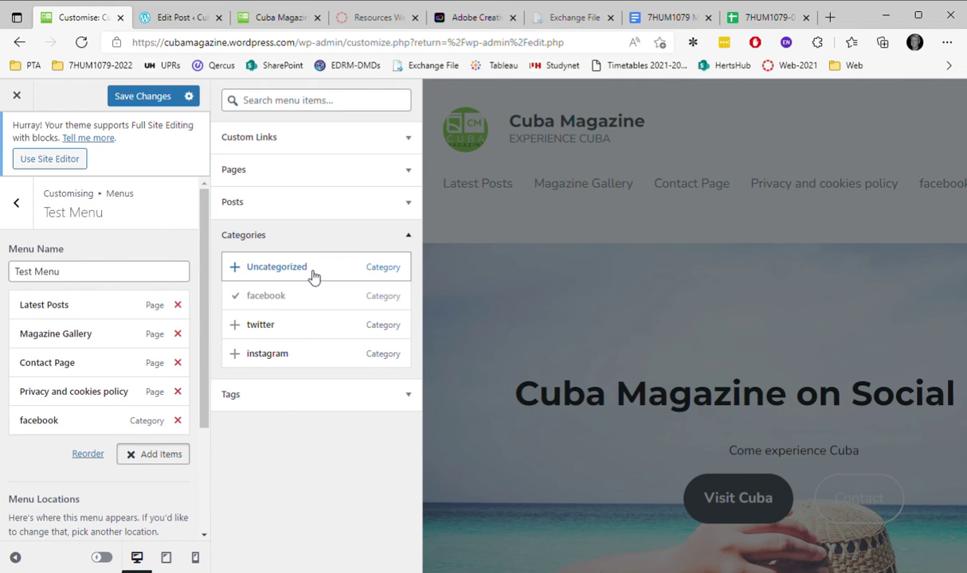
pyautogui.click(358, 204)
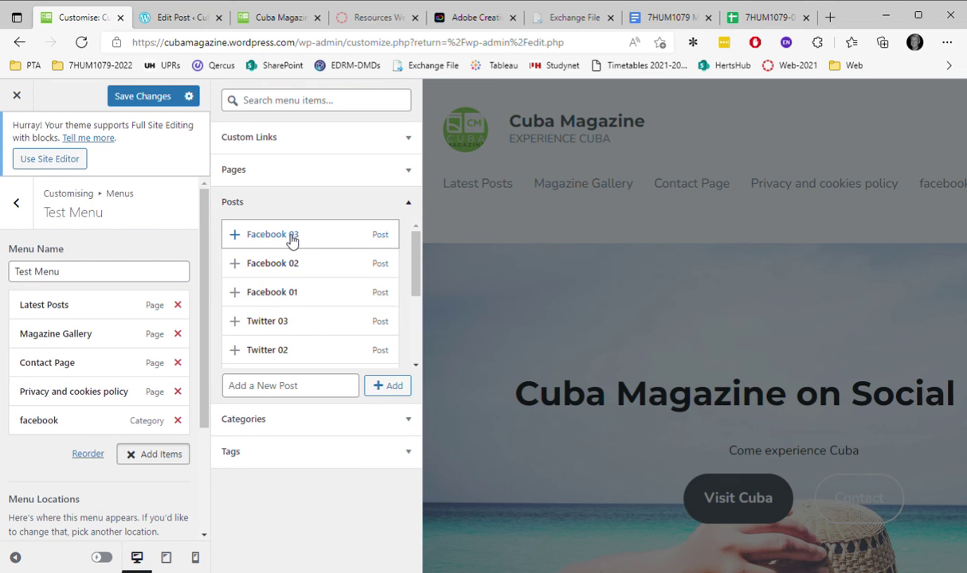
pyautogui.click(297, 207)
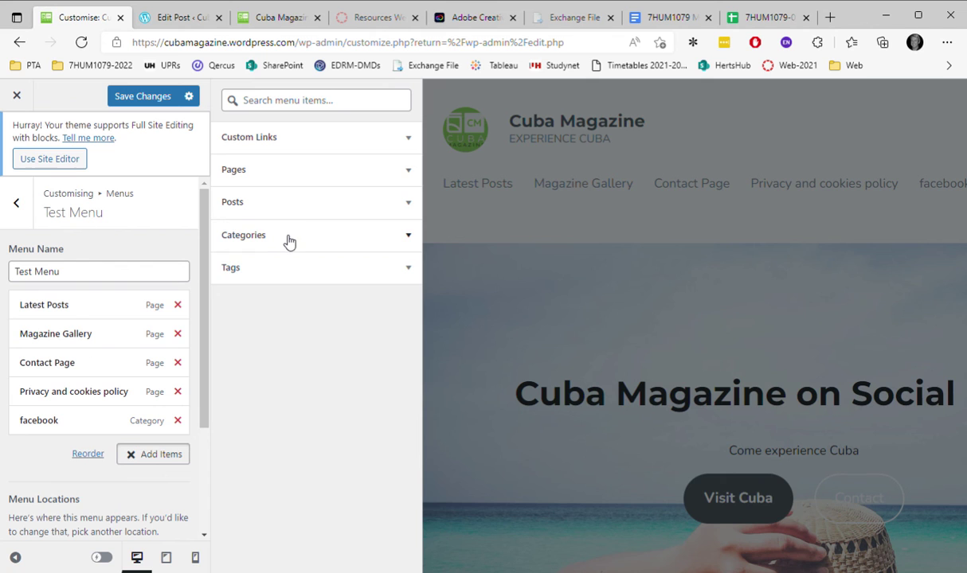
pyautogui.click(289, 237)
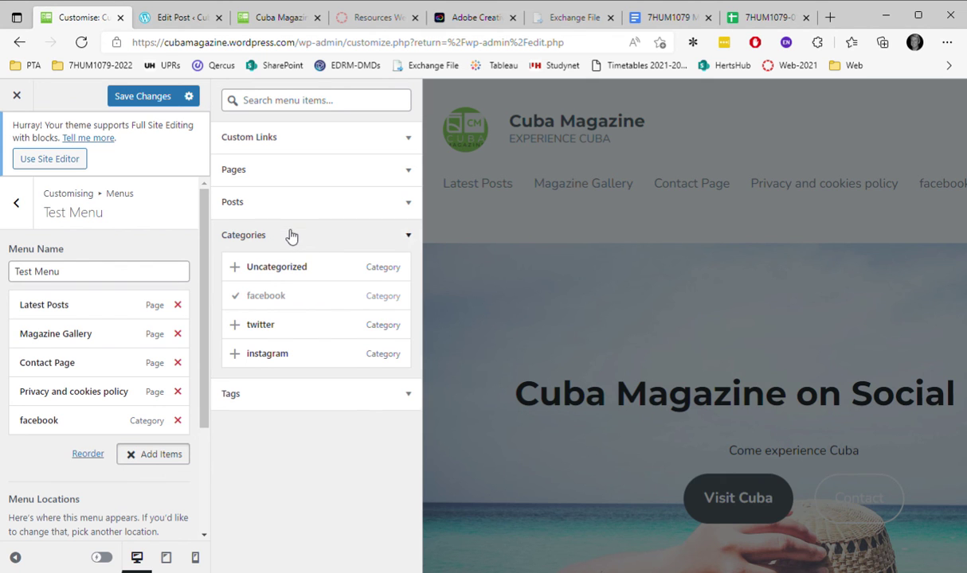
pyautogui.click(291, 236)
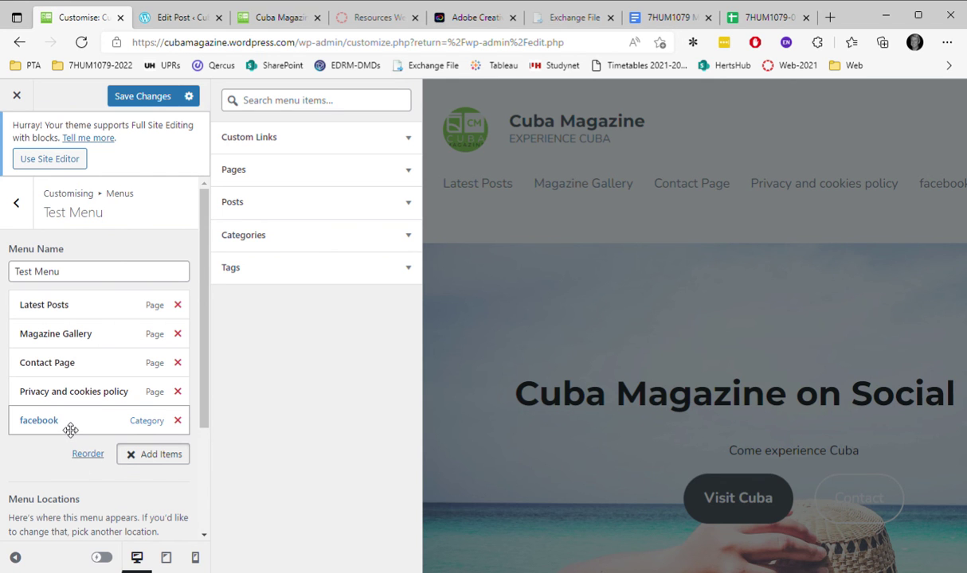
# Drag facebook under Latest Posts as an indented sub-item and save the menu
pyautogui.moveTo(71, 430); pyautogui.dragTo(87, 338)
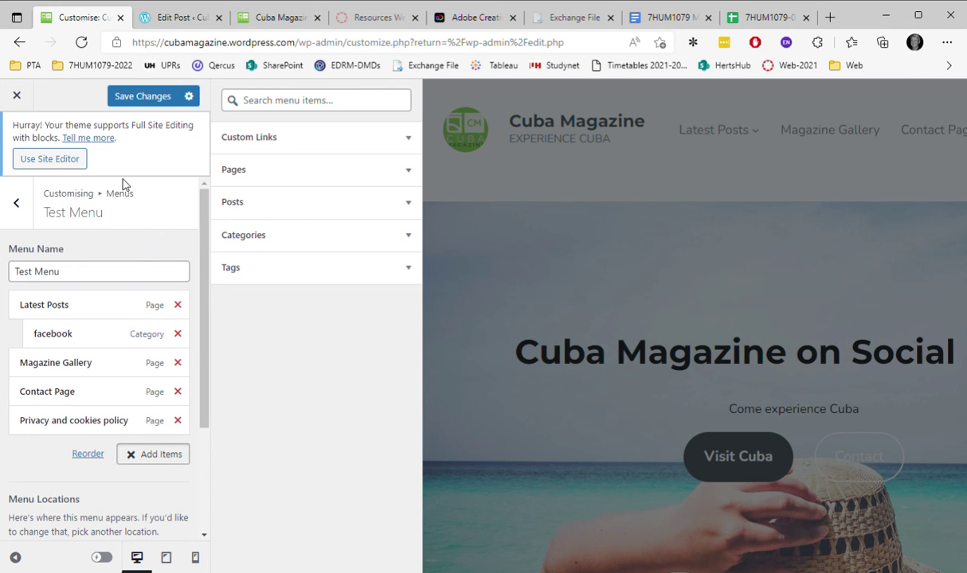
pyautogui.click(146, 93)
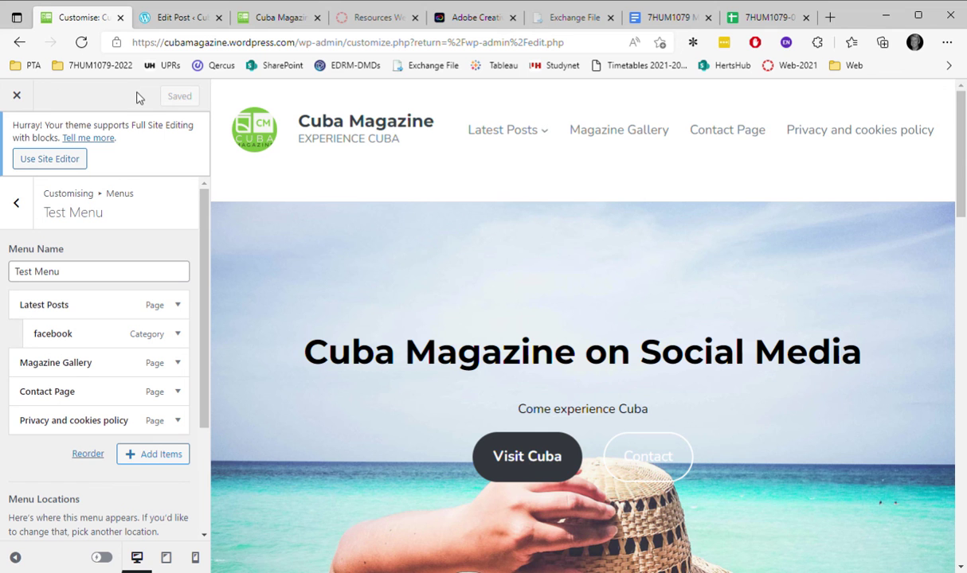
pyautogui.moveTo(504, 130)
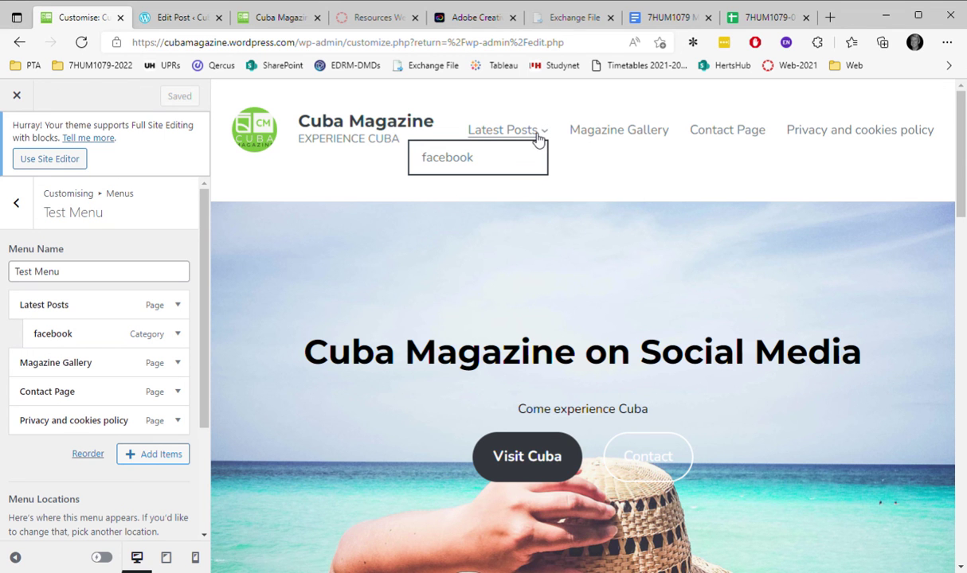
# Pick facebook from the preview's Latest Posts dropdown and scroll through Facebook 03, 02 and 01
pyautogui.click(458, 162)
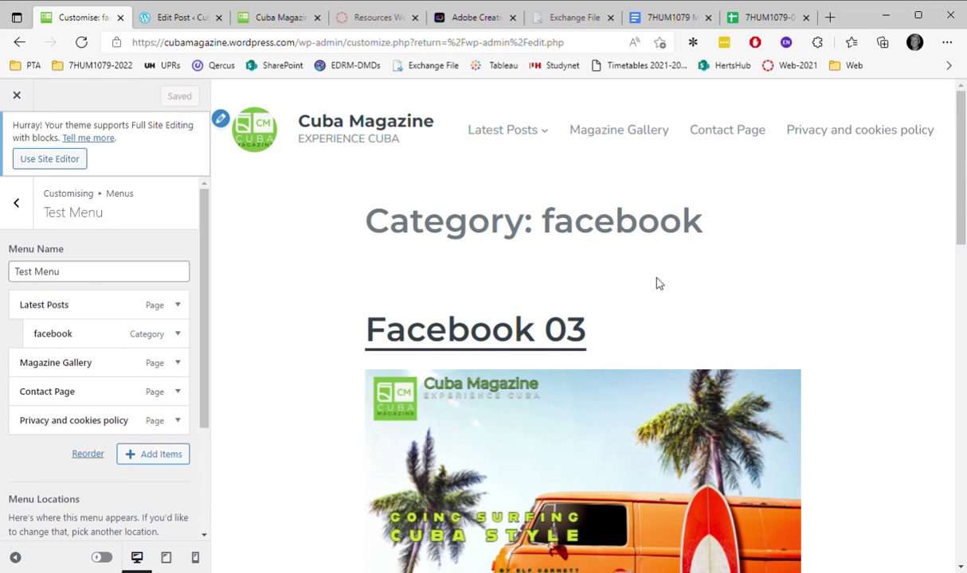
pyautogui.scroll(-1, 700, 316)
pyautogui.scroll(-1, 704, 317)
pyautogui.scroll(-2, 706, 318)
pyautogui.scroll(-1, 704, 316)
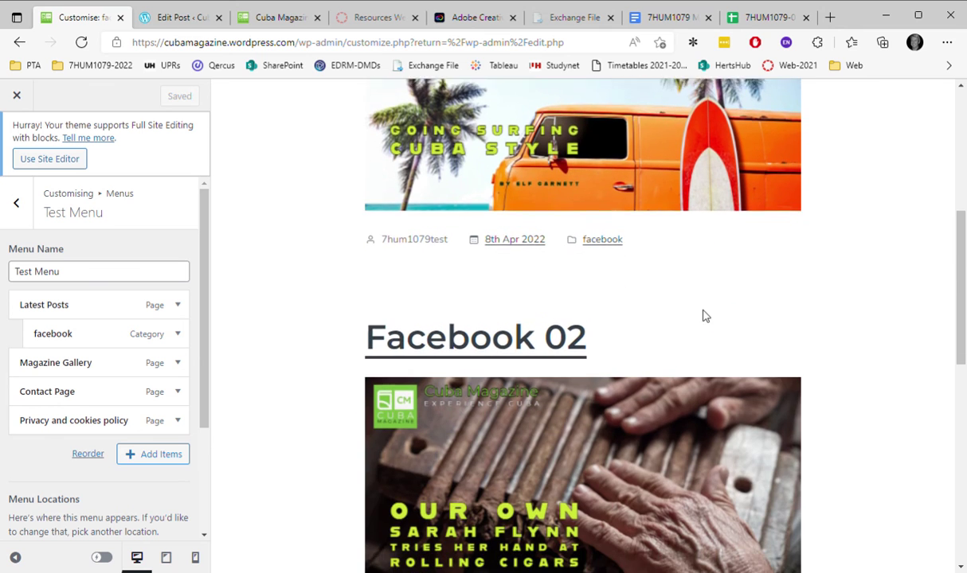
pyautogui.scroll(-3, 703, 316)
pyautogui.scroll(-2, 708, 317)
pyautogui.scroll(-1, 721, 304)
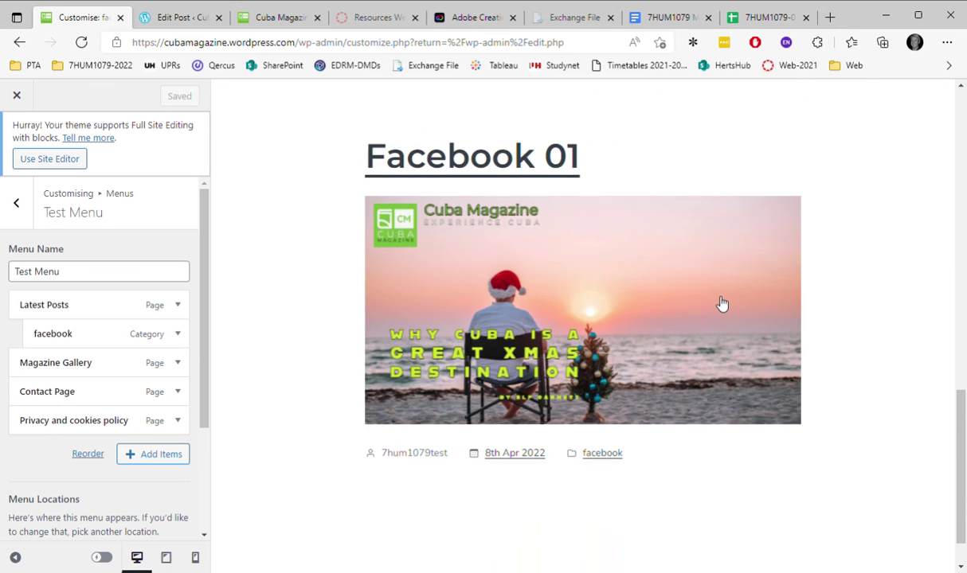
pyautogui.scroll(1, 720, 304)
pyautogui.scroll(3, 720, 304)
pyautogui.scroll(2, 720, 304)
pyautogui.scroll(3, 721, 304)
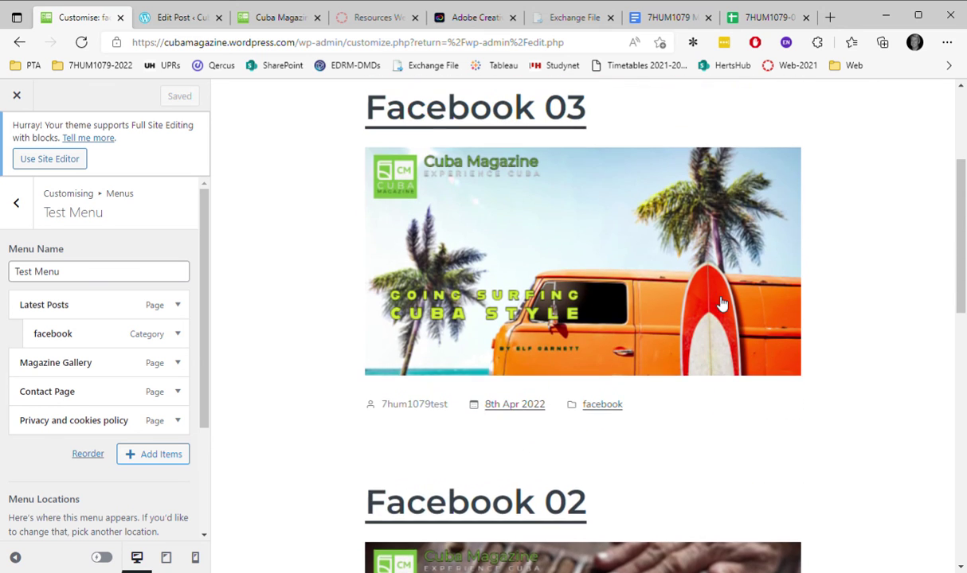
pyautogui.scroll(1, 721, 304)
pyautogui.scroll(2, 716, 293)
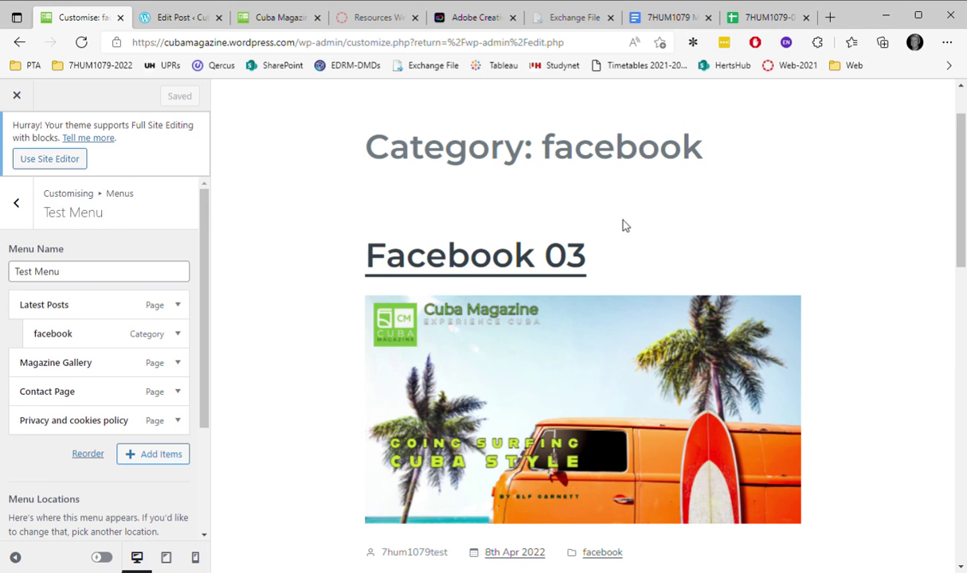
pyautogui.scroll(-3, 696, 255)
pyautogui.scroll(-2, 698, 287)
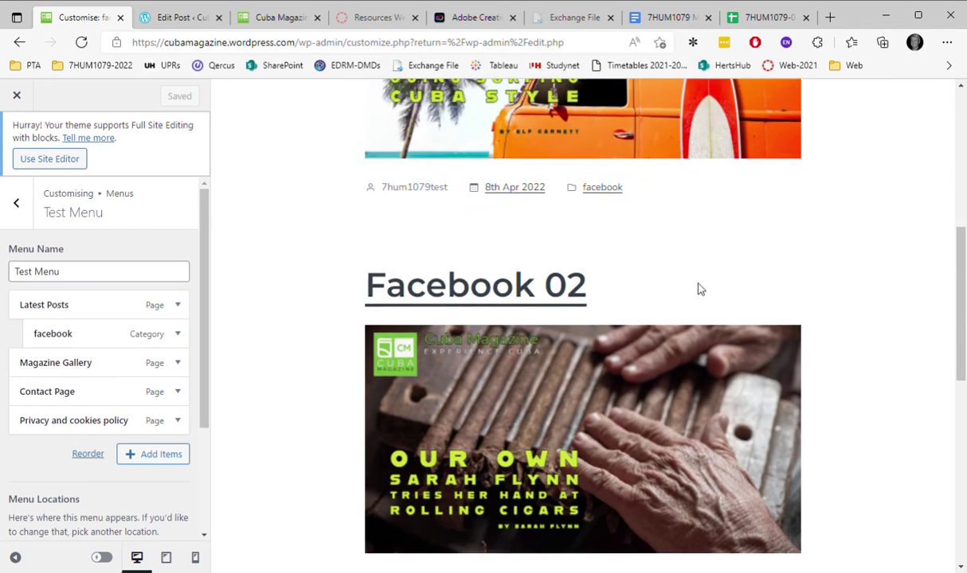
pyautogui.scroll(-1, 704, 293)
pyautogui.scroll(-4, 701, 299)
pyautogui.scroll(-2, 695, 309)
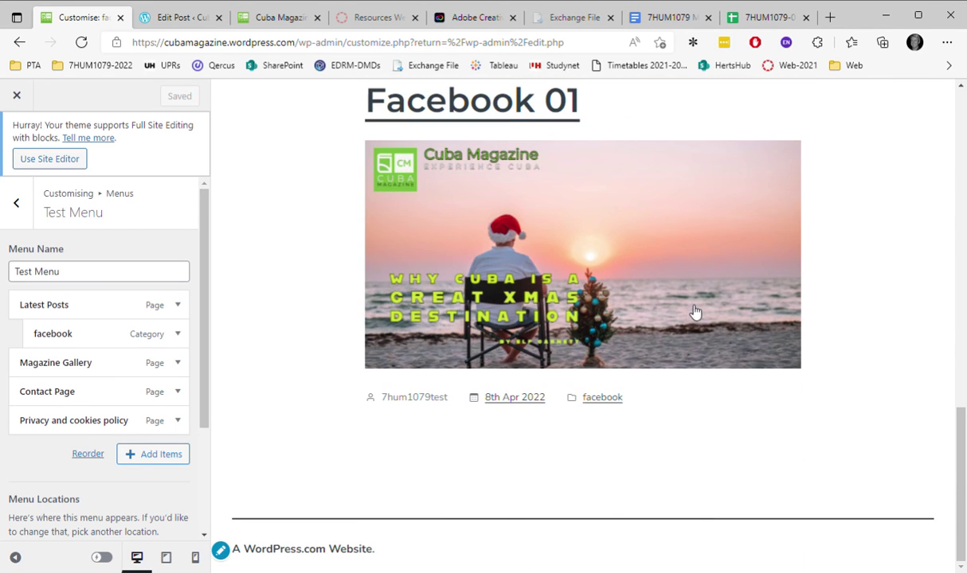